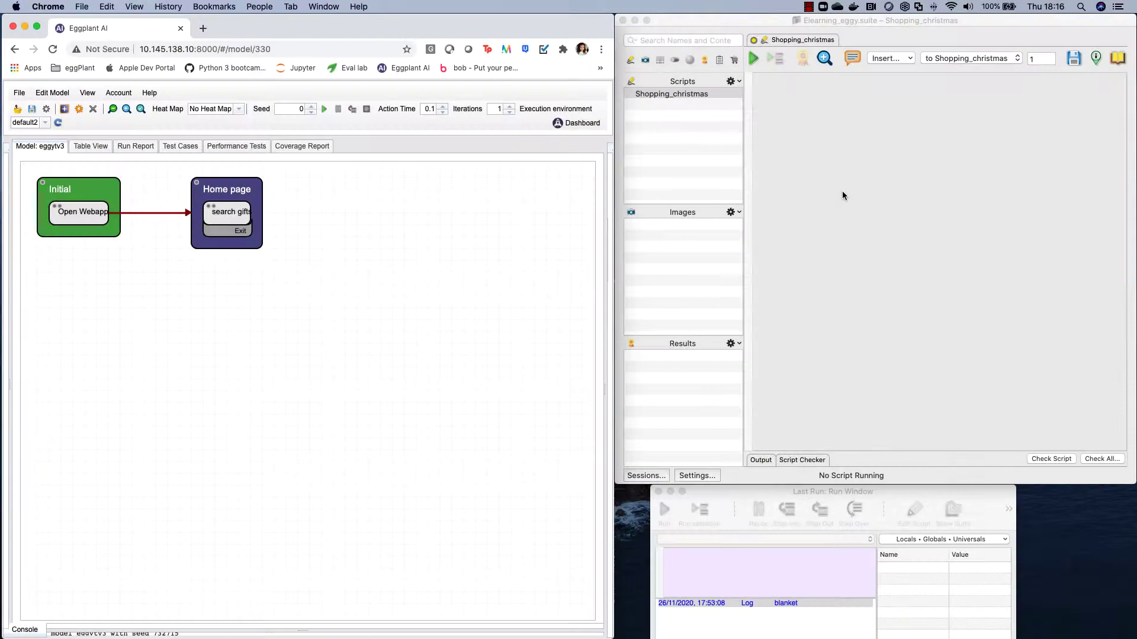
- Write 'params item' and 'log item' into the Shopping_christmas script
{"action": "left_click", "coordinate": [795, 125]}
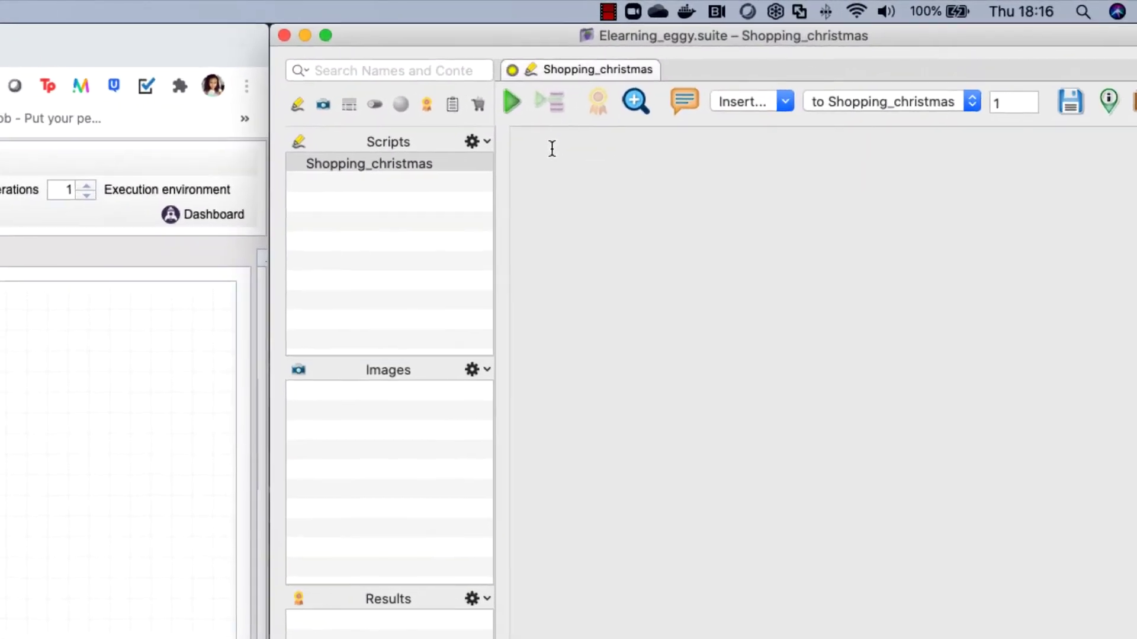
{"action": "type", "text": "params"}
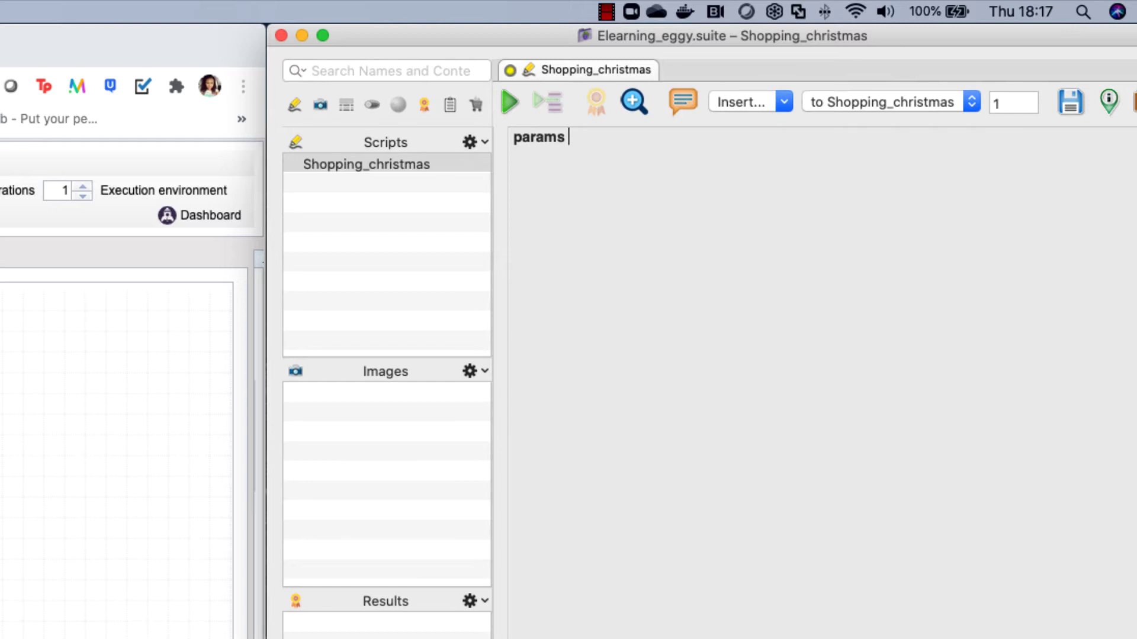
{"action": "type", "text": "ite"}
{"action": "type", "text": "m"}
{"action": "key", "text": "Return"}
{"action": "type", "text": "lo"}
{"action": "type", "text": "g item"}
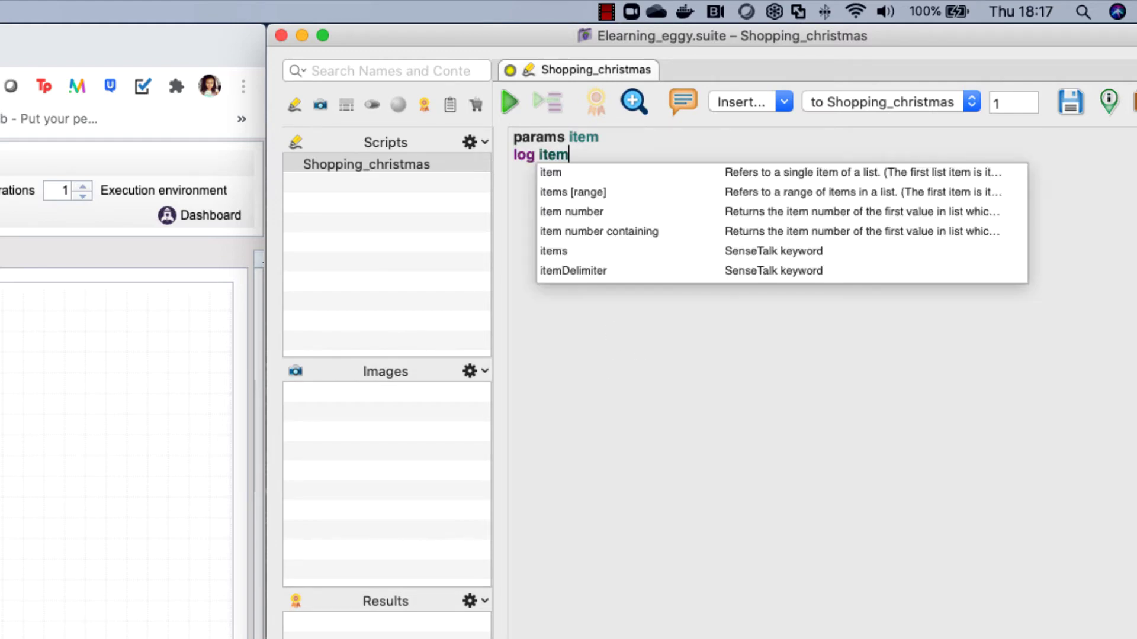
{"action": "key", "text": "super+Tab"}
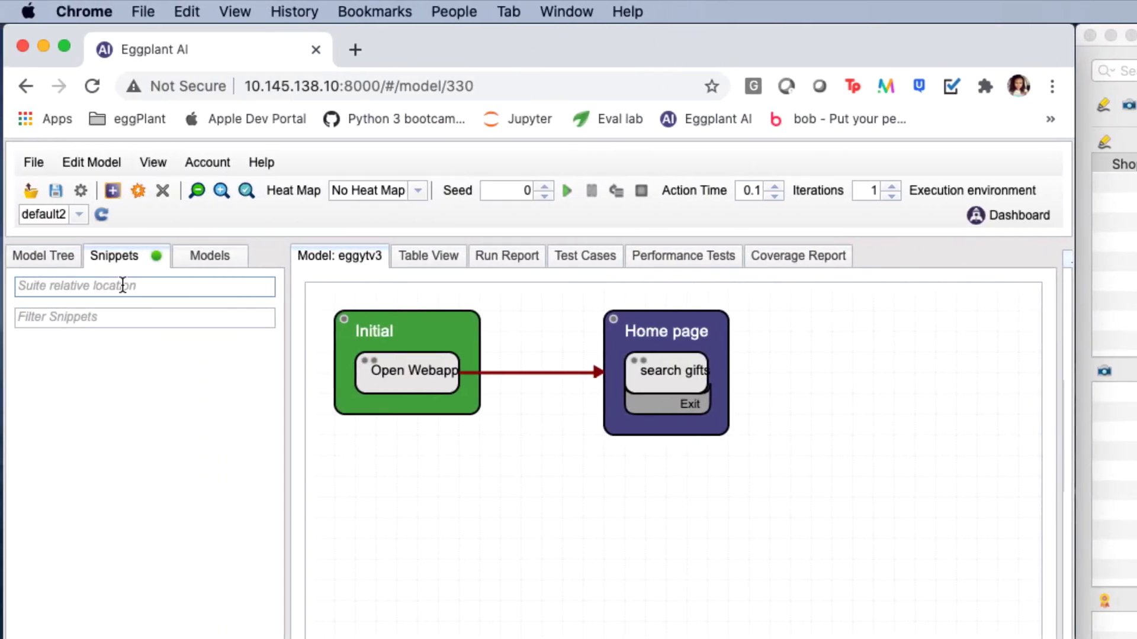
- Load the snippets from the Elearning_eggy.suite suite location
{"action": "left_click", "coordinate": [121, 285]}
{"action": "type", "text": "Elearning_eggy.suite"}
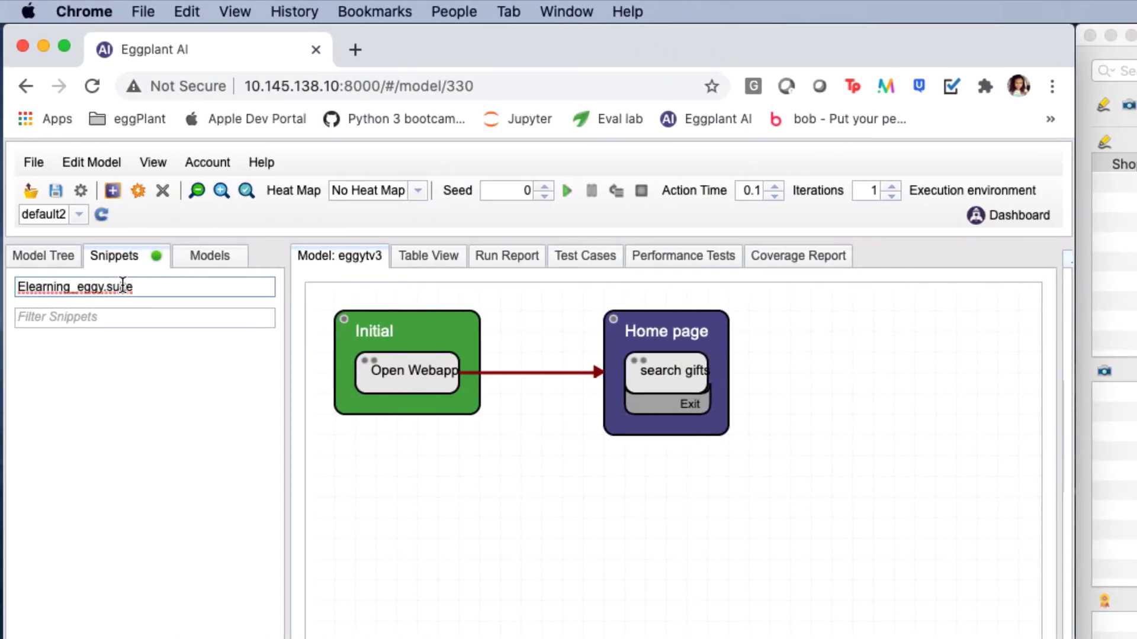
{"action": "type", "text": "."}
{"action": "key", "text": "Return"}
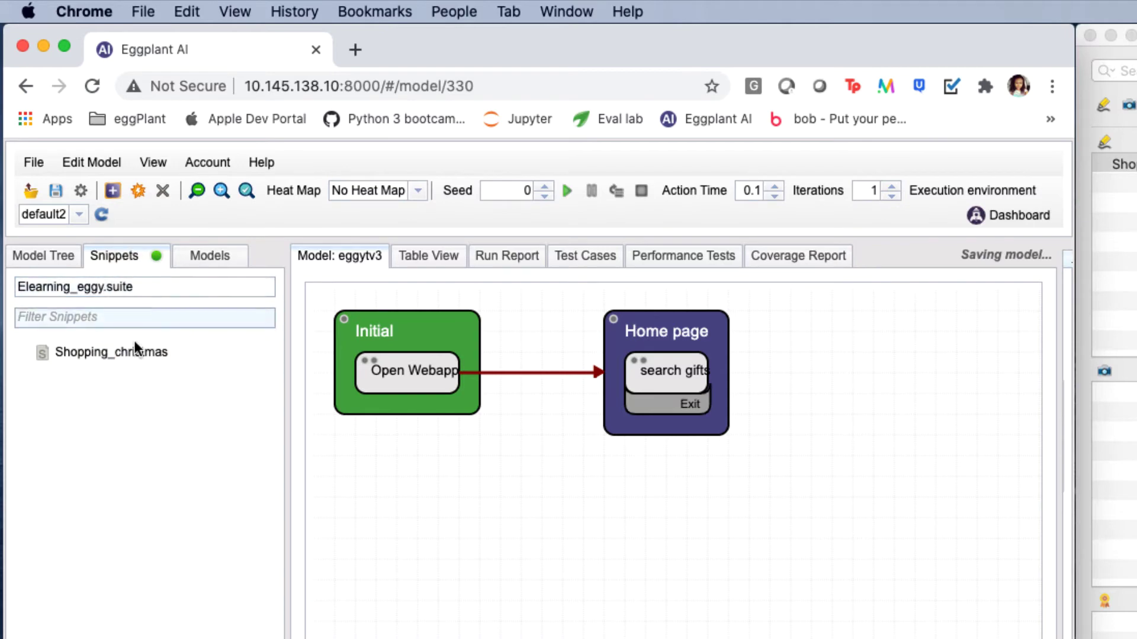
- Attach the Shopping_christmas snippet to the search gifts action and show its properties
{"action": "left_click", "coordinate": [116, 351]}
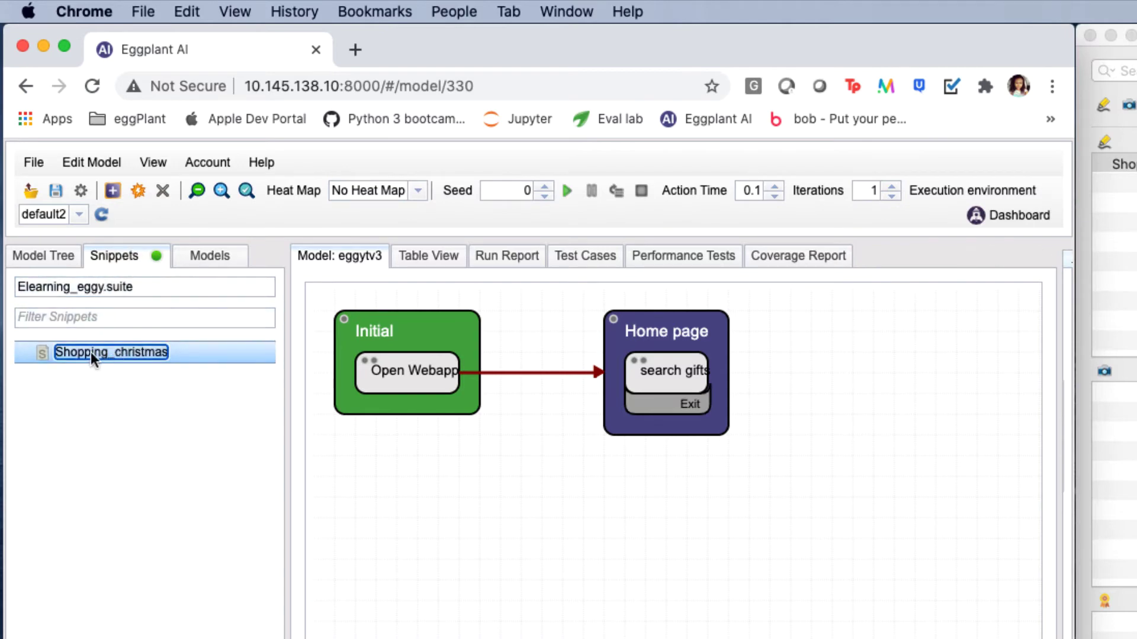
{"action": "left_click", "coordinate": [664, 367]}
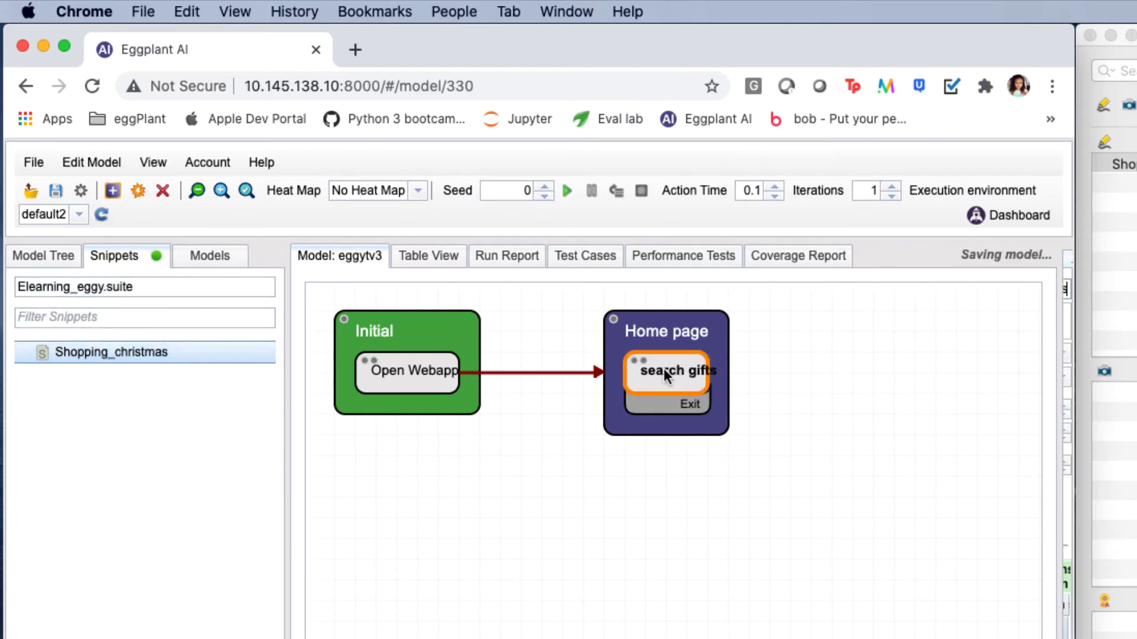
{"action": "right_click", "coordinate": [179, 350]}
{"action": "left_click", "coordinate": [214, 365]}
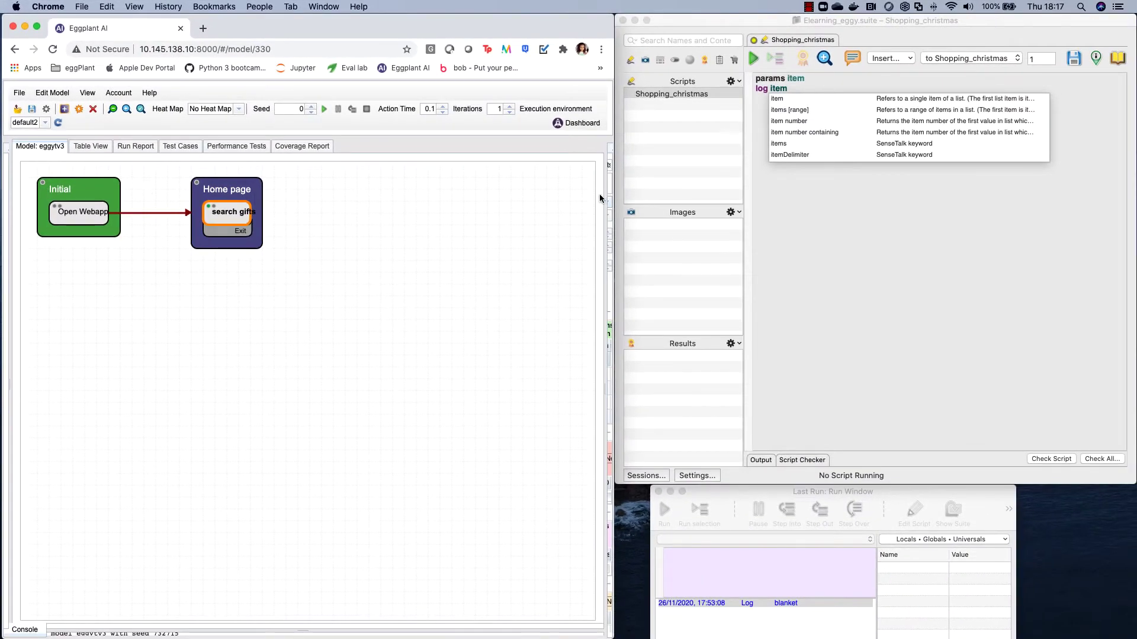
{"action": "left_click_drag", "start_coordinate": [604, 197], "coordinate": [437, 191]}
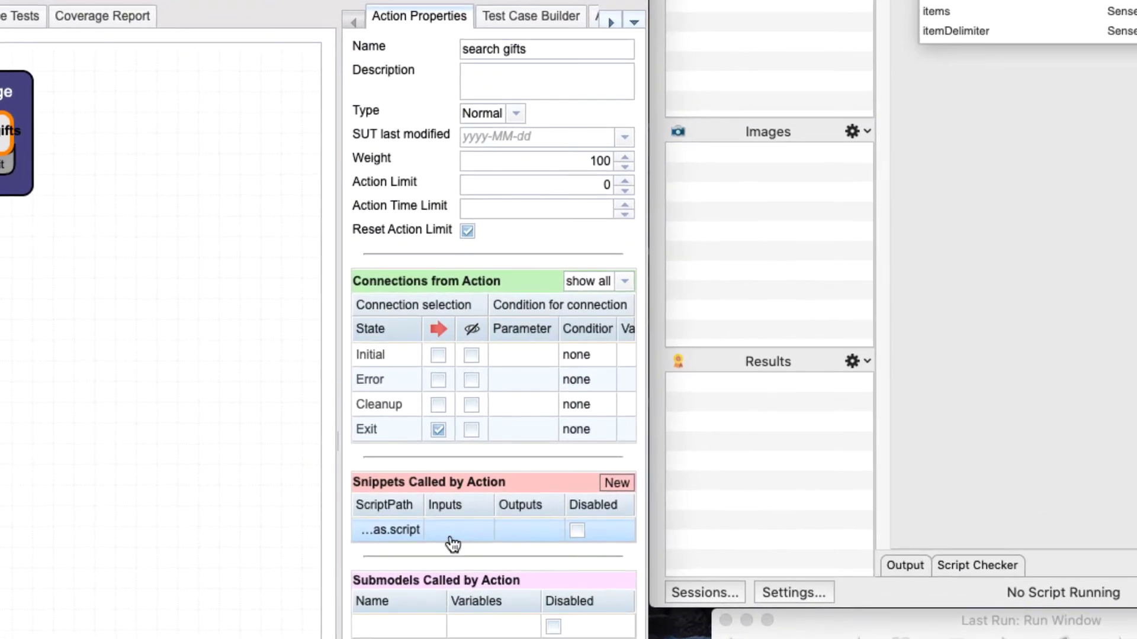
- Set the called snippet's interface to take the gifts variable as input
{"action": "right_click", "coordinate": [502, 444]}
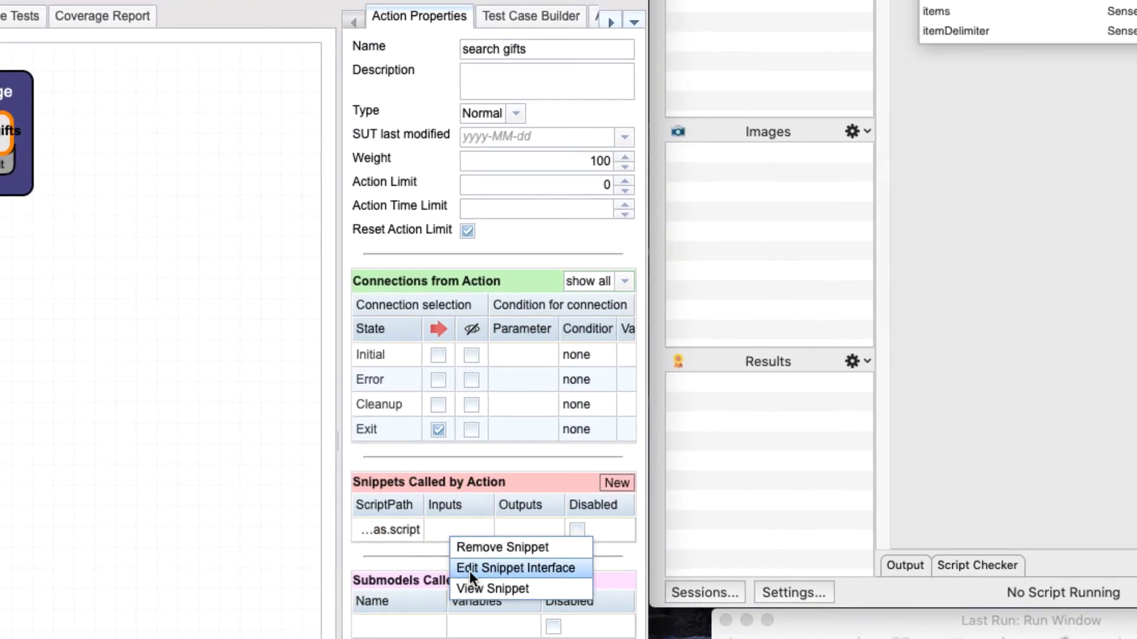
{"action": "left_click", "coordinate": [469, 572]}
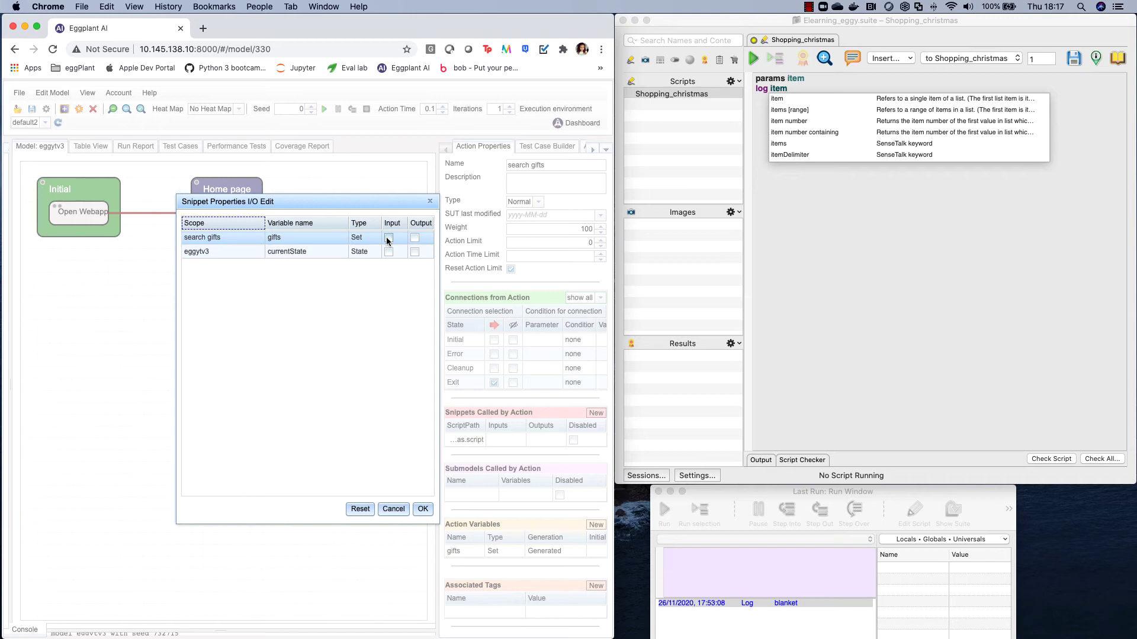
{"action": "left_click", "coordinate": [387, 238]}
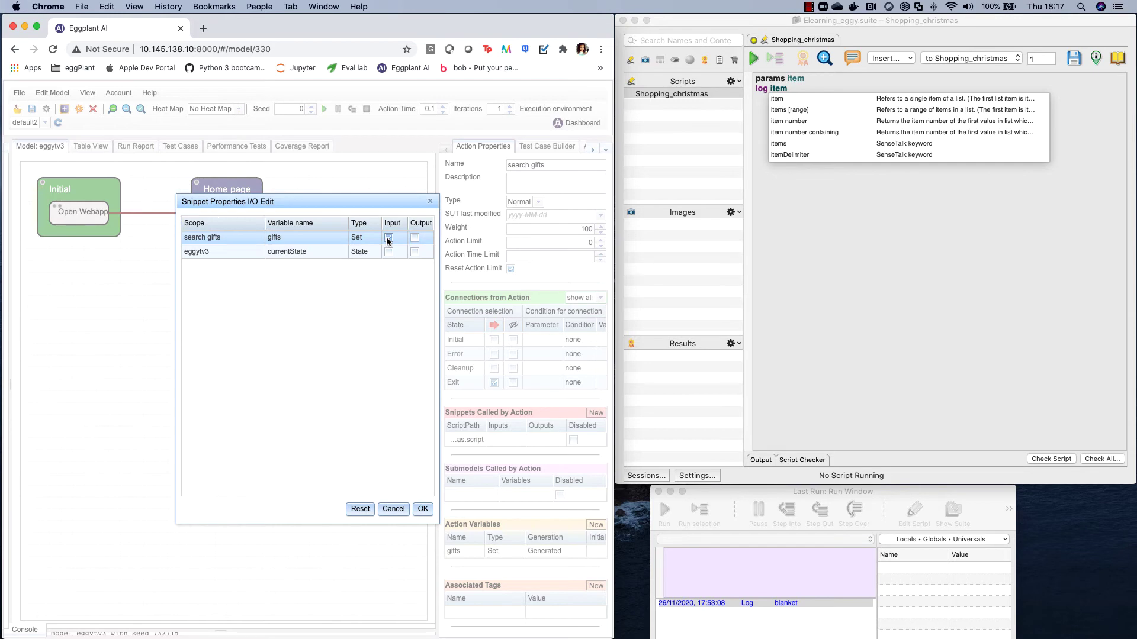
{"action": "left_click", "coordinate": [421, 509]}
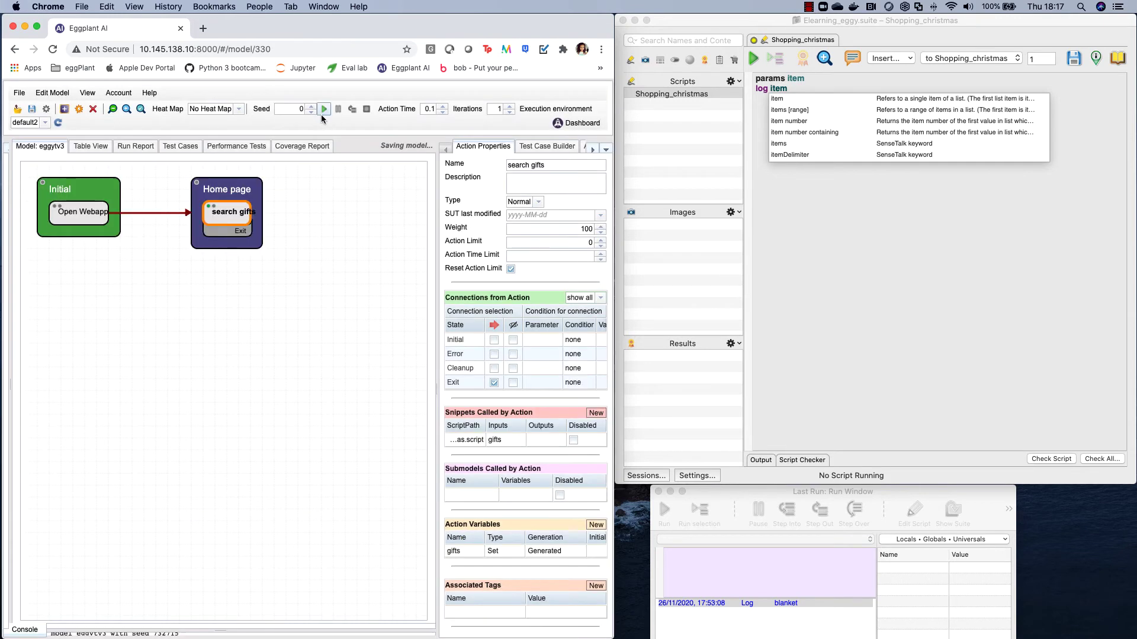
- Run the model and read the console log showing a pass with 'slippers'
{"action": "left_click", "coordinate": [324, 108]}
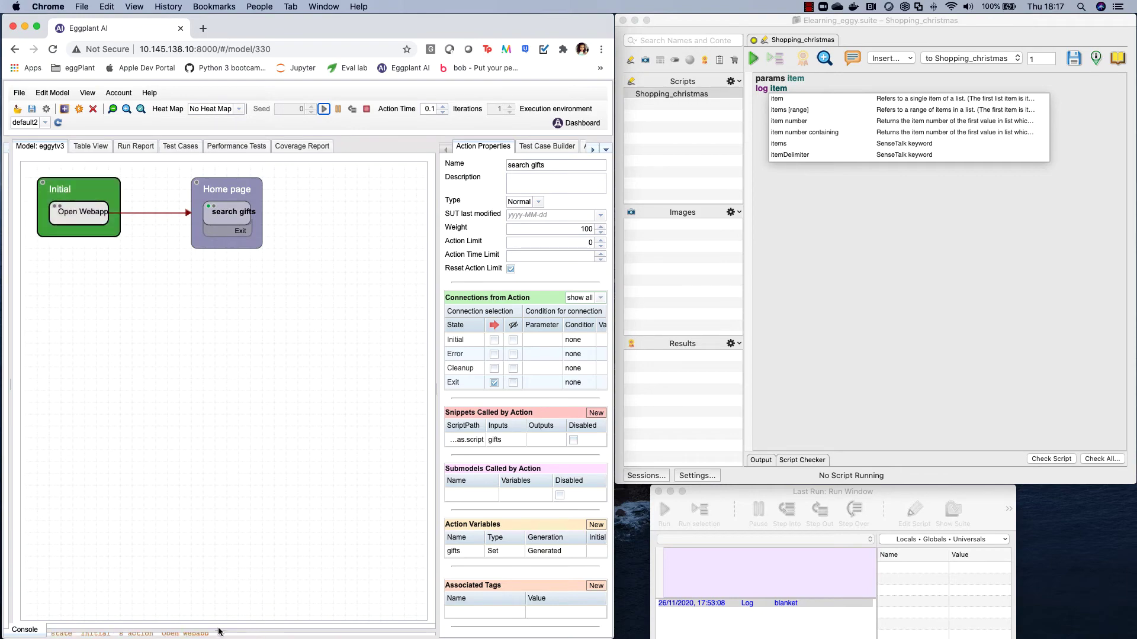
{"action": "left_click_drag", "start_coordinate": [219, 633], "coordinate": [231, 447]}
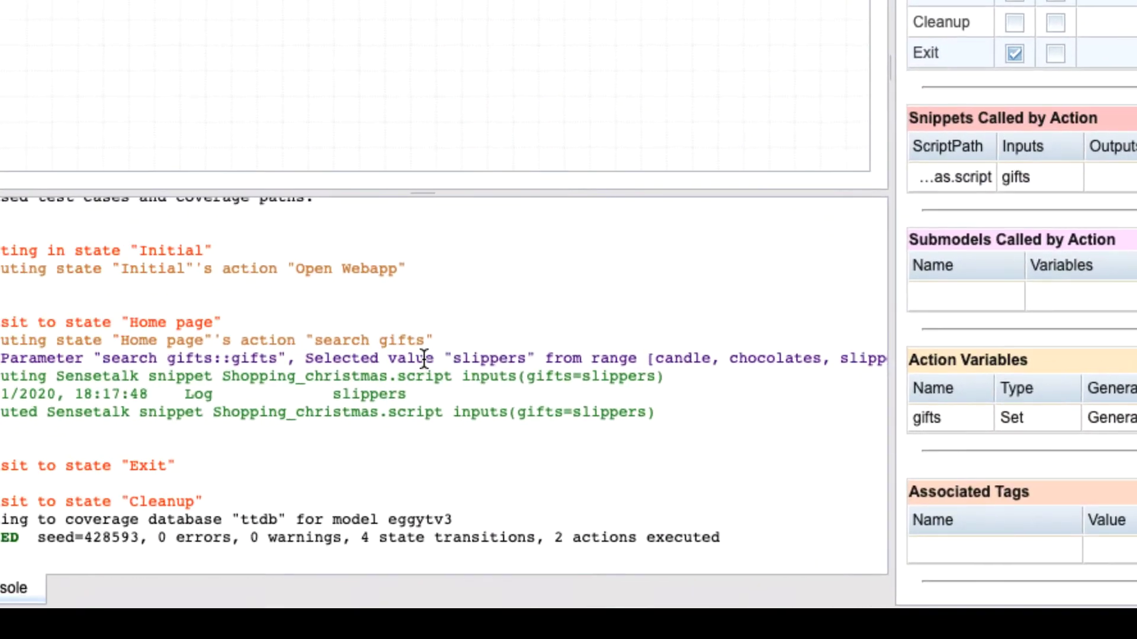
{"action": "scroll", "coordinate": [808, 363], "scroll_direction": "right", "scroll_amount": 5}
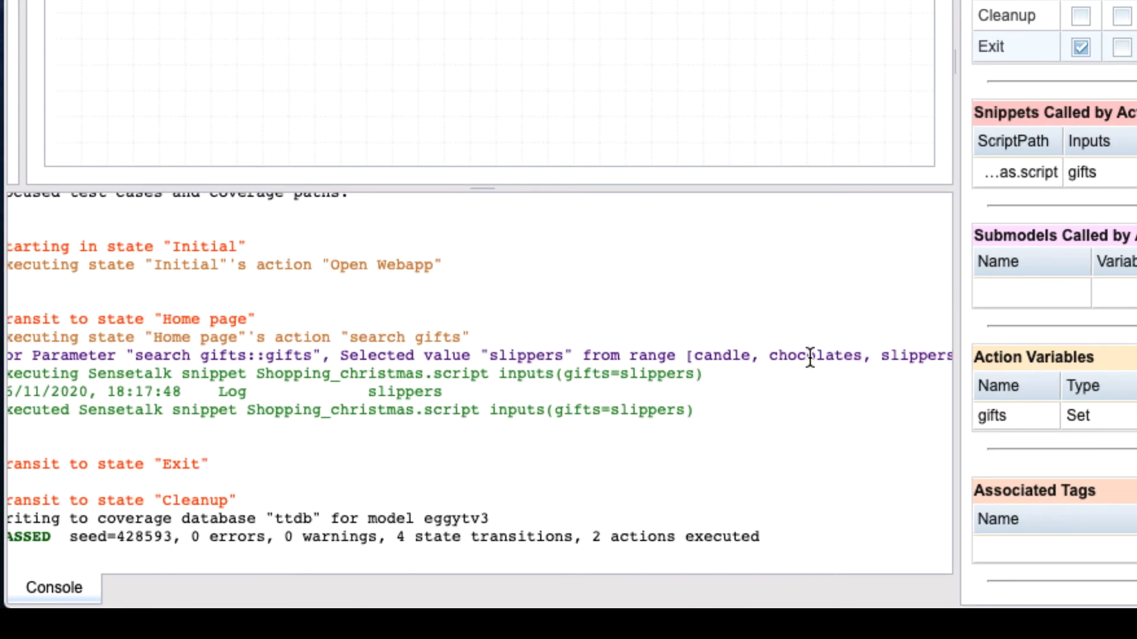
{"action": "scroll", "coordinate": [808, 358], "scroll_direction": "left", "scroll_amount": 5}
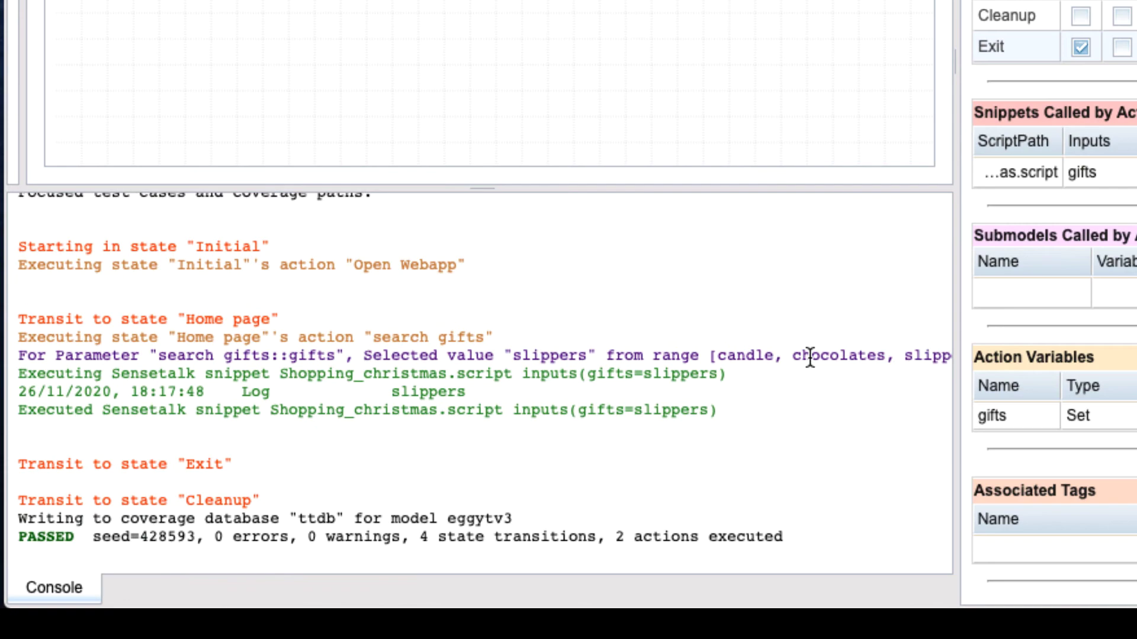